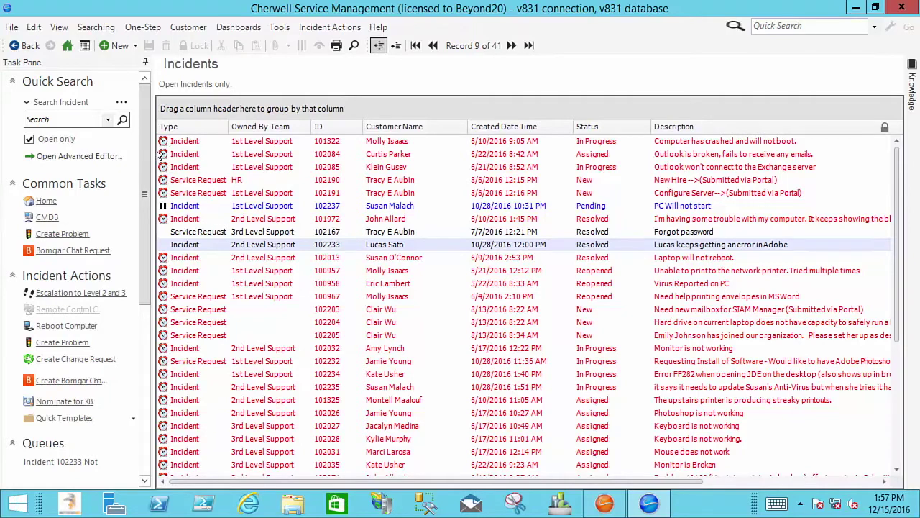
- Run the Show Description action on the in-progress Outlook Exchange server incident from the list, dismiss the message, and bring up its available actions again
right_click(248, 171)
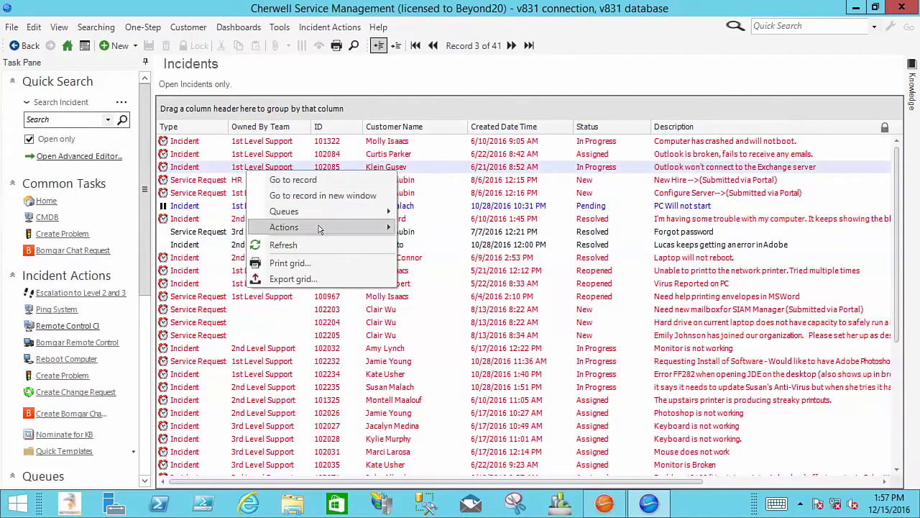
mouse_move(338, 227)
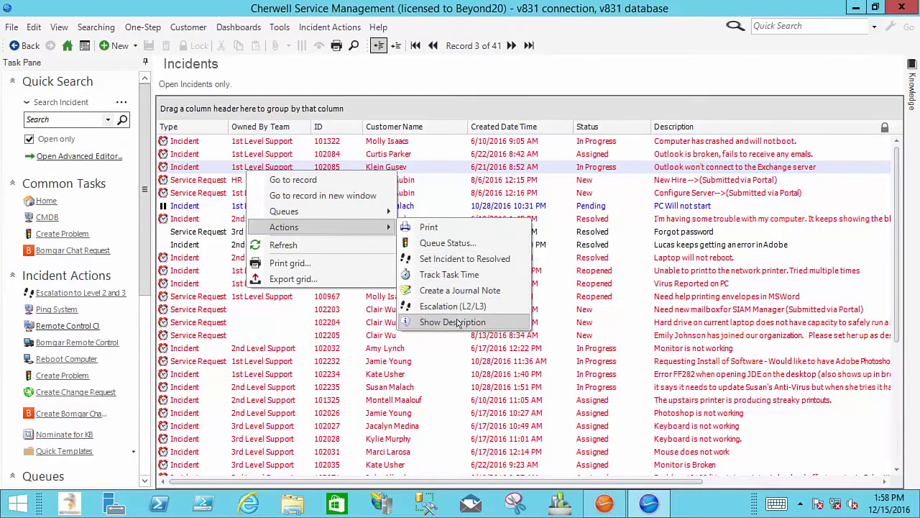
mouse_move(460, 327)
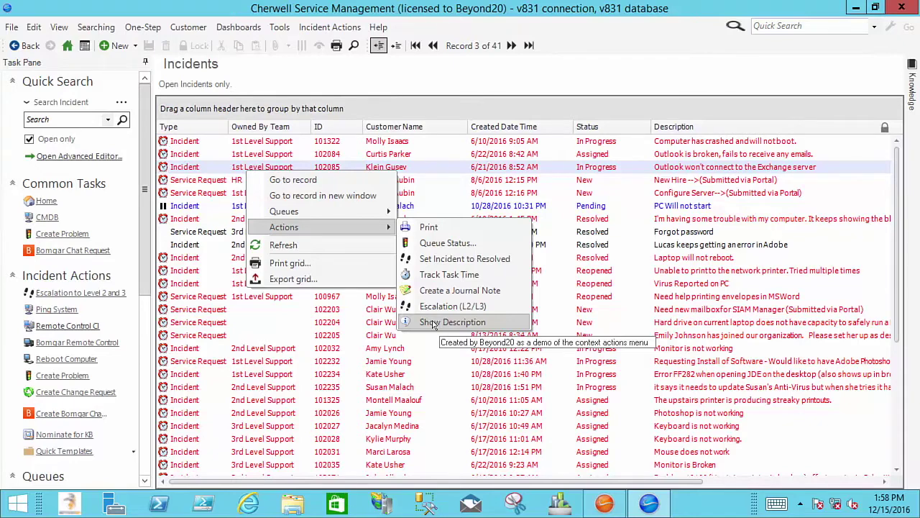
left_click(434, 324)
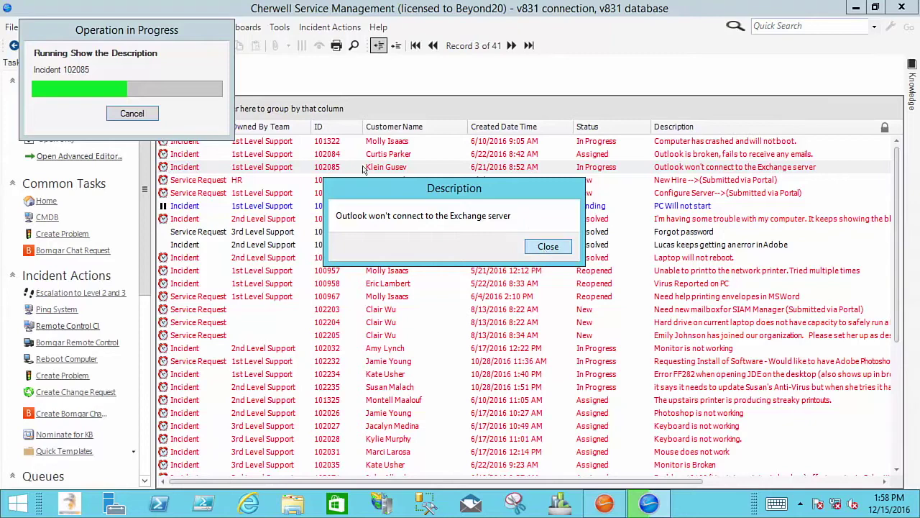
key("Return")
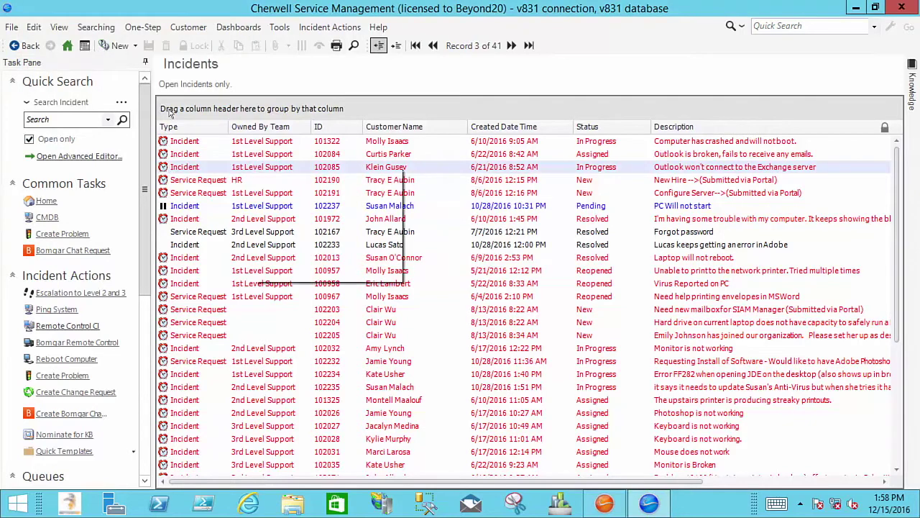
right_click(253, 167)
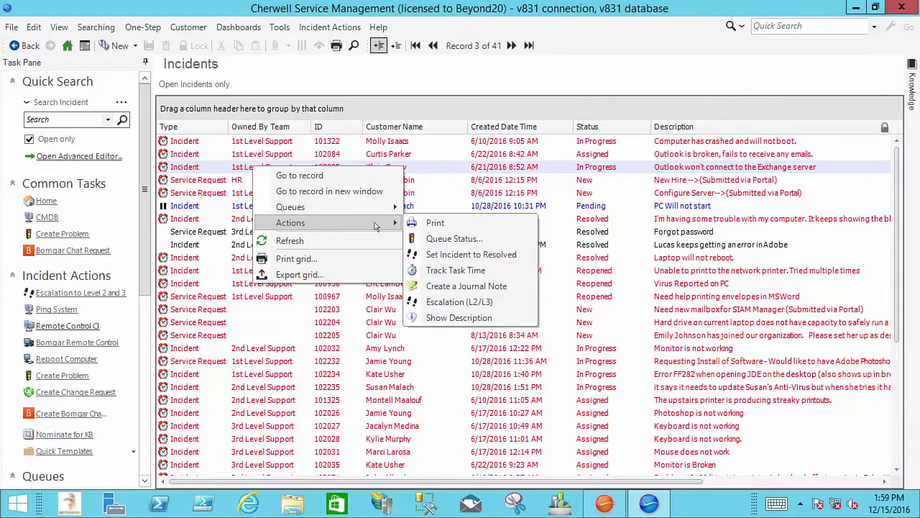
- Switch to Cherwell Service Management Administrator, create a new Blueprint and select the Incident business object
left_click(604, 503)
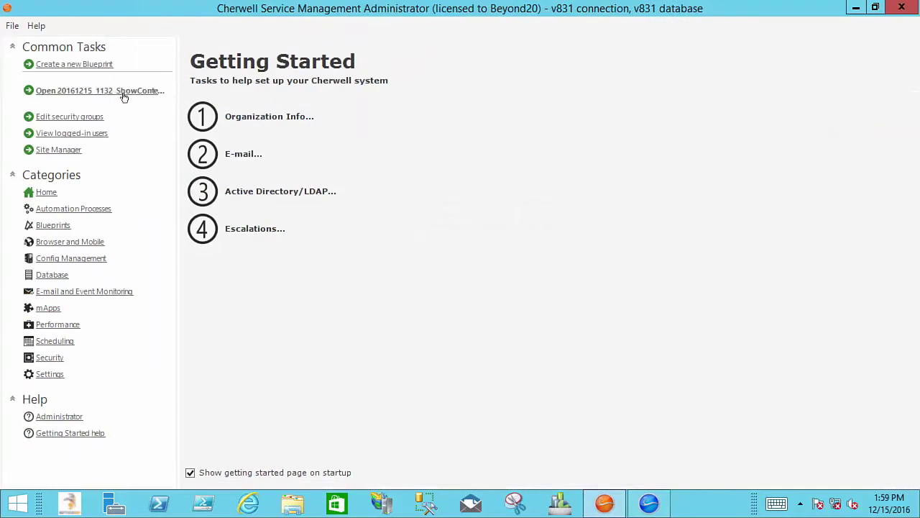
left_click(88, 72)
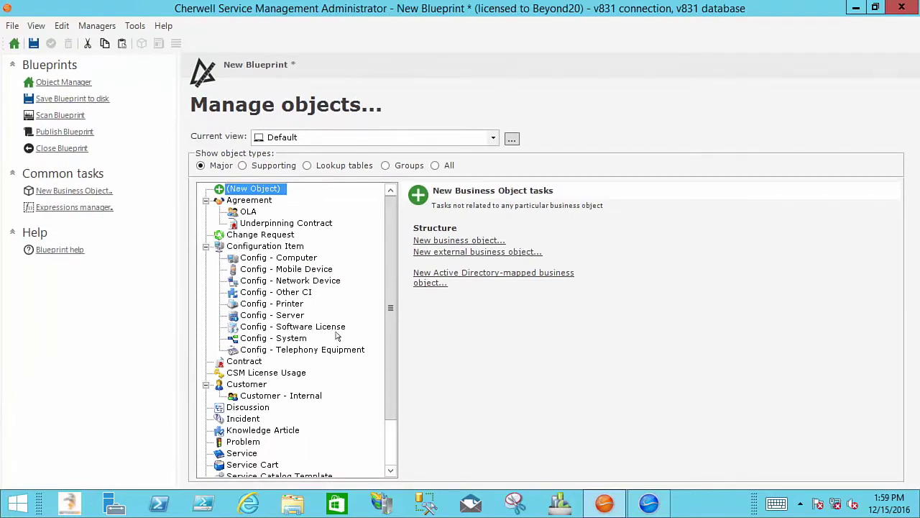
left_click_drag(389, 294, 391, 368)
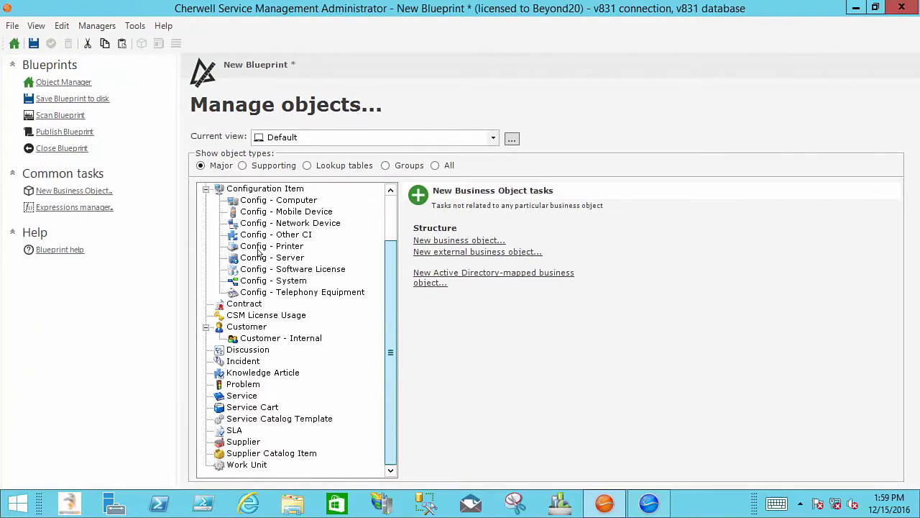
left_click(250, 361)
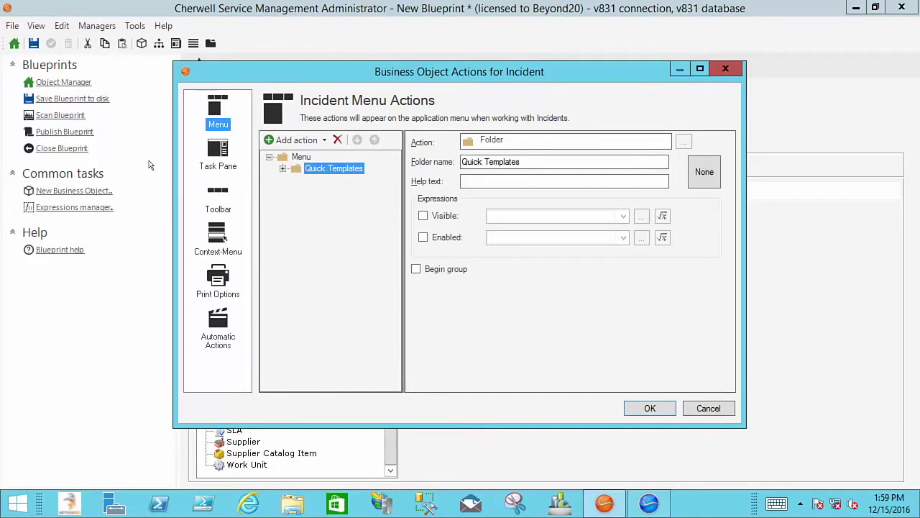
- Open the Incident object's actions and show the settings of the Show Description context-menu action
key("Down")
key("Down")
key("Down")
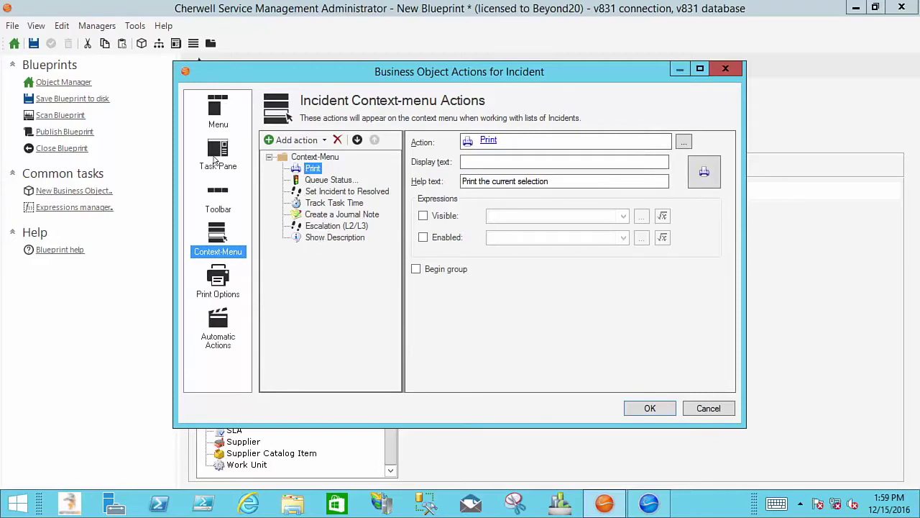
key("End")
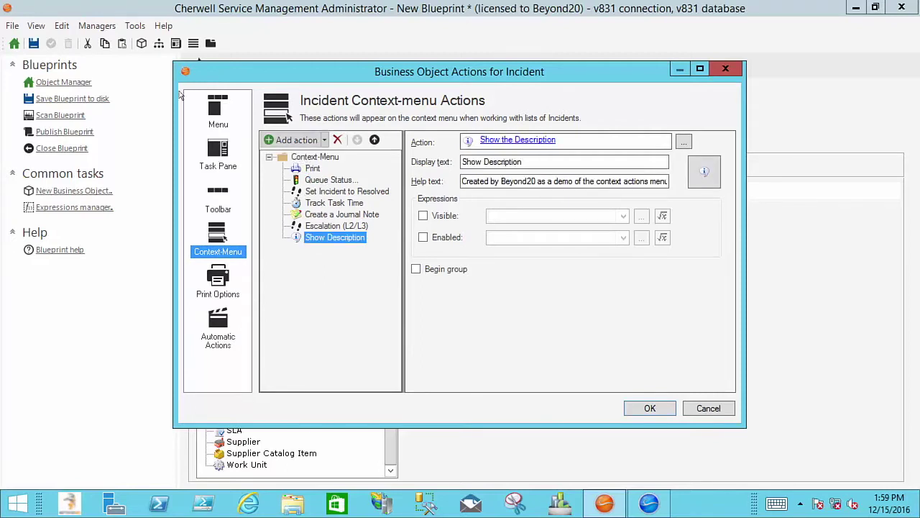
- Inspect the Show Incident Description step of the global Show the Description One-Step, and leave the Incident actions without saving
left_click(272, 141)
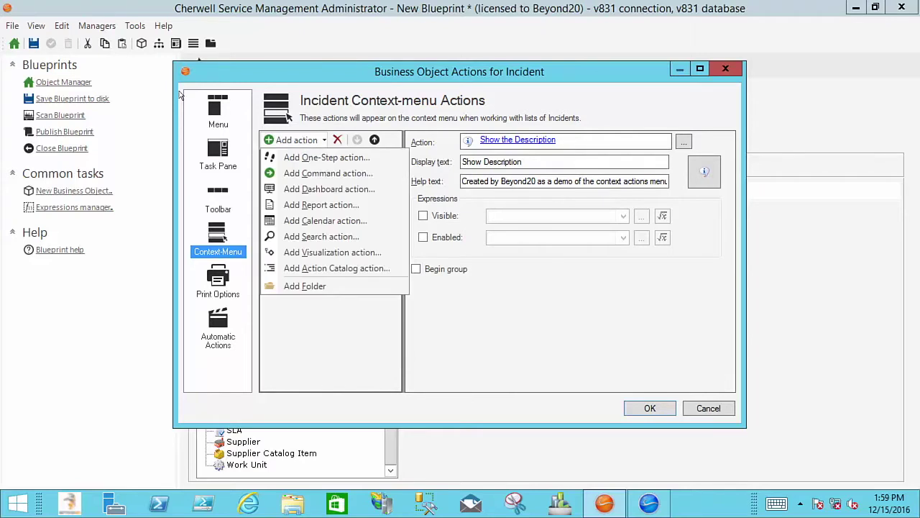
left_click(301, 158)
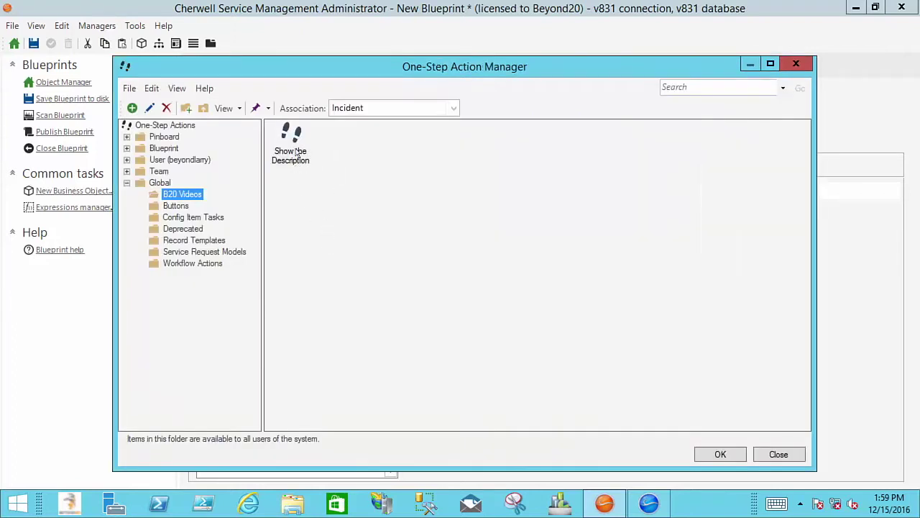
right_click(294, 149)
left_click(319, 171)
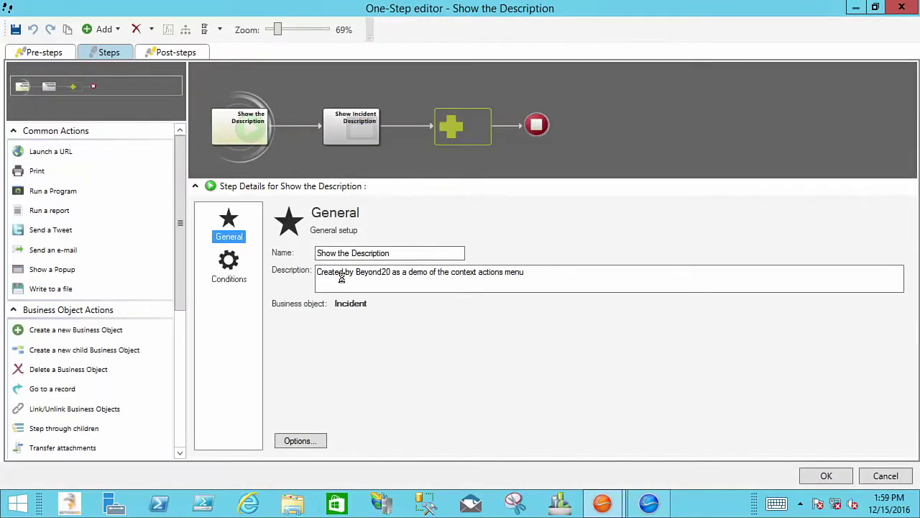
key("Right")
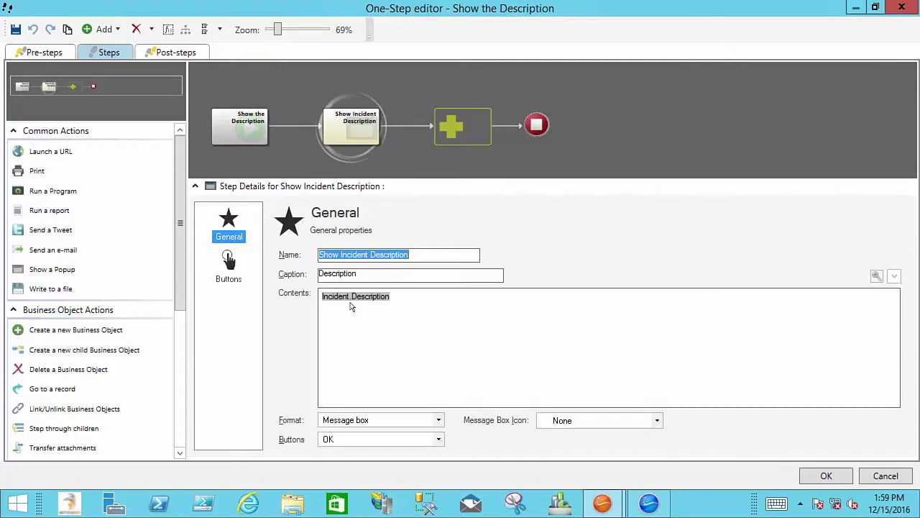
left_click(886, 476)
left_click(797, 456)
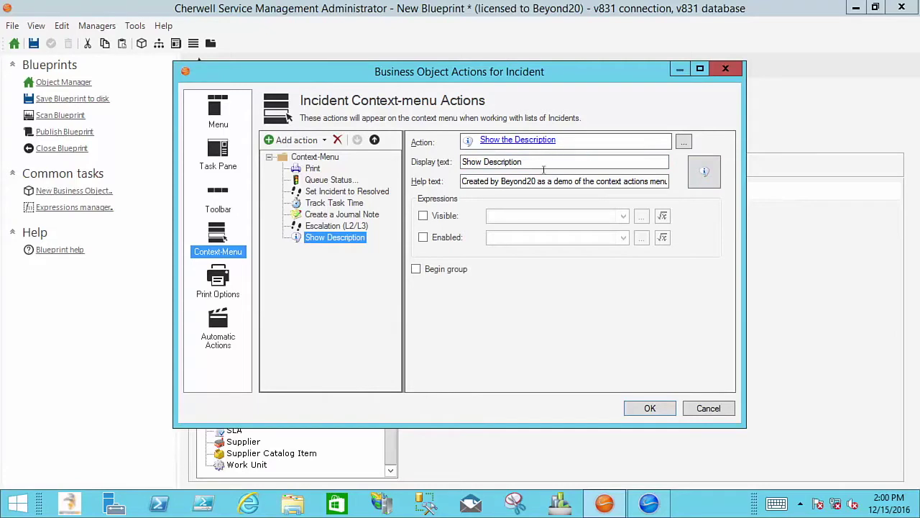
left_click(712, 408)
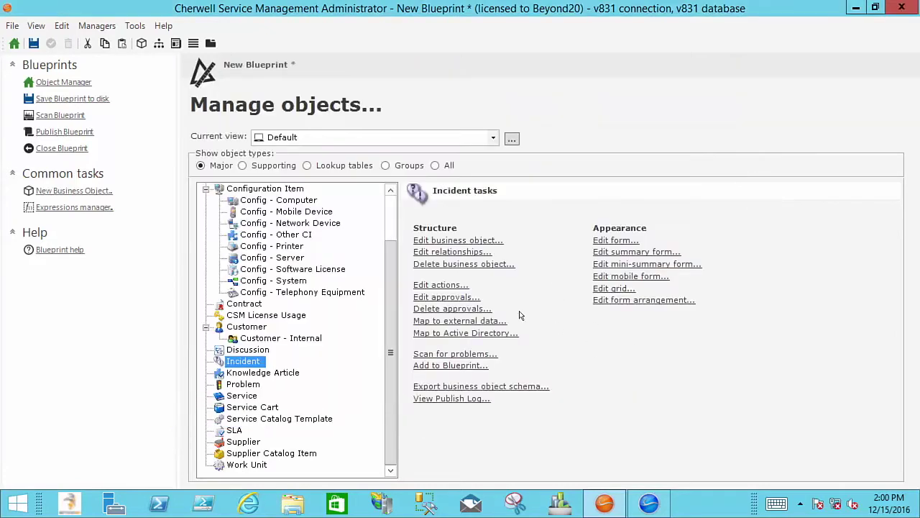
- View the context-menu actions of the Customer - Internal object and close them without changes
left_click(243, 327)
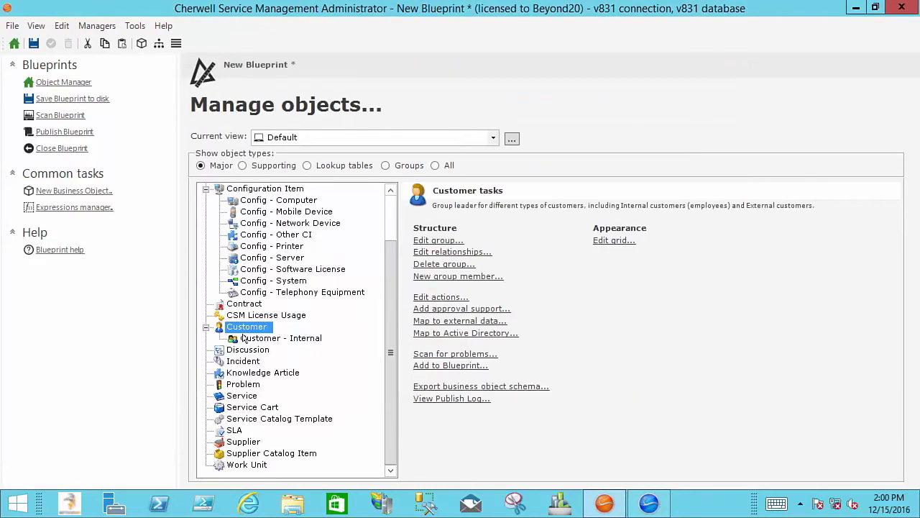
left_click(244, 338)
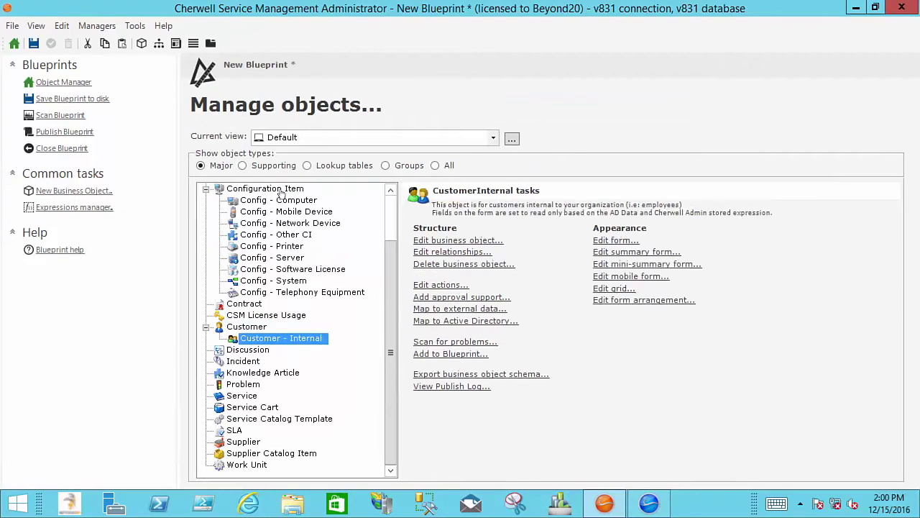
left_click(435, 284)
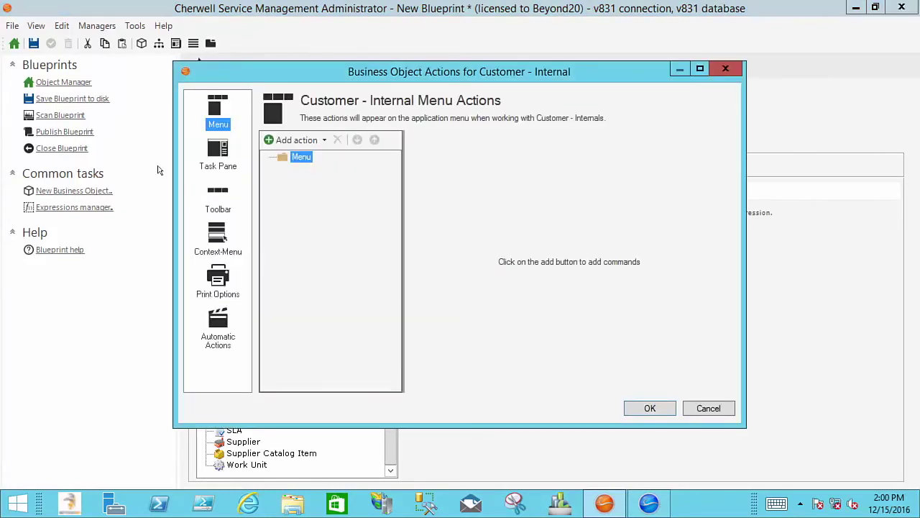
left_click(217, 251)
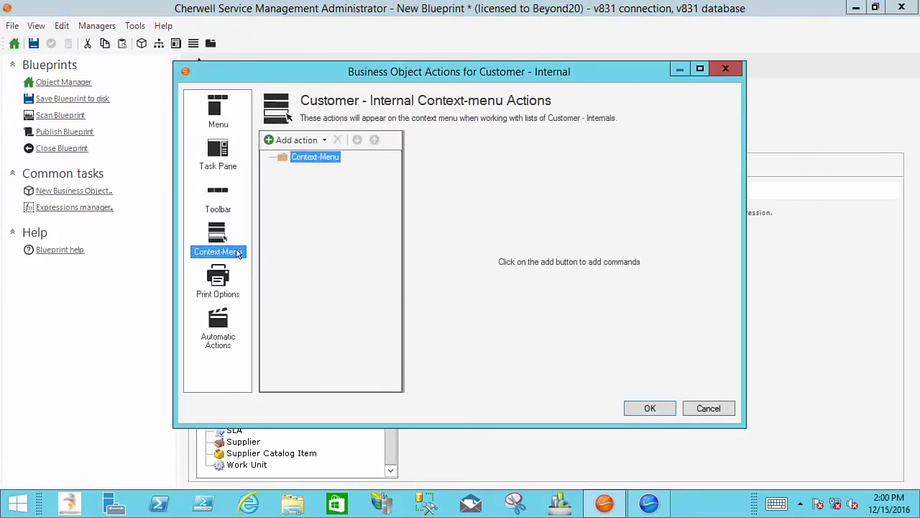
left_click(703, 410)
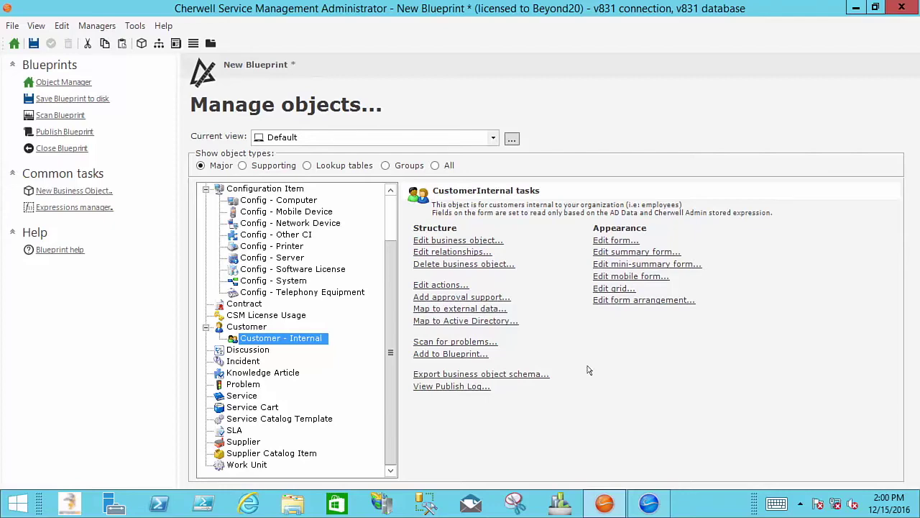
- Switch to Cherwell Service Management and show the Outlook Connectivity Issue incident's Tasks in an enlarged related-records area
left_click(650, 504)
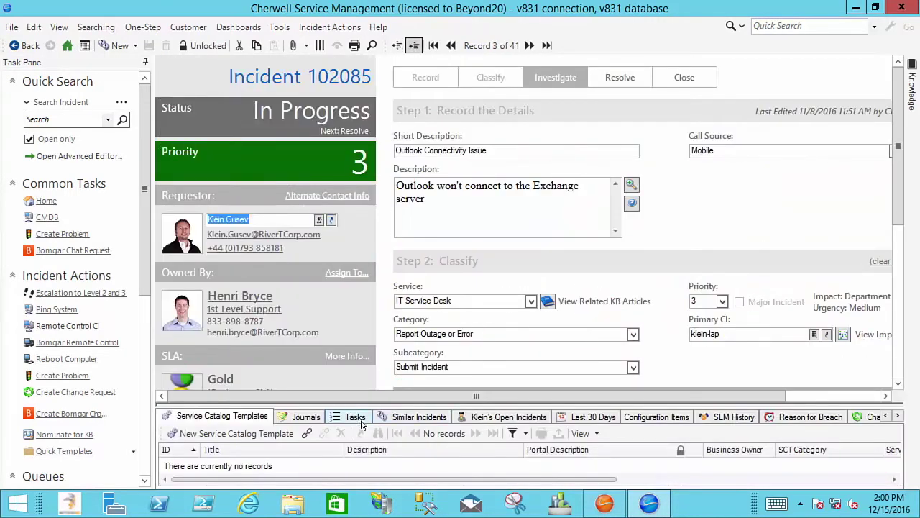
left_click(355, 417)
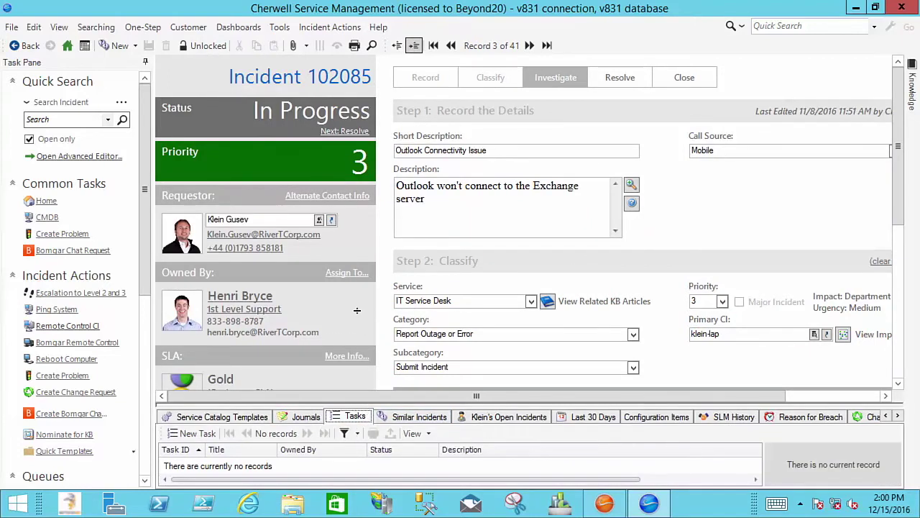
left_click_drag(356, 310, 355, 306)
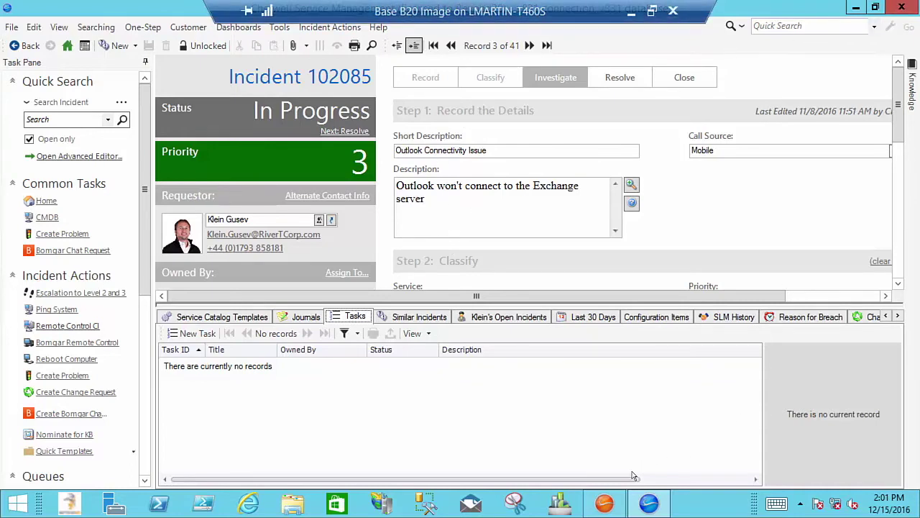
- Return to Cherwell Service Management Administrator, open the Incident object's actions and view its print options
left_click(604, 504)
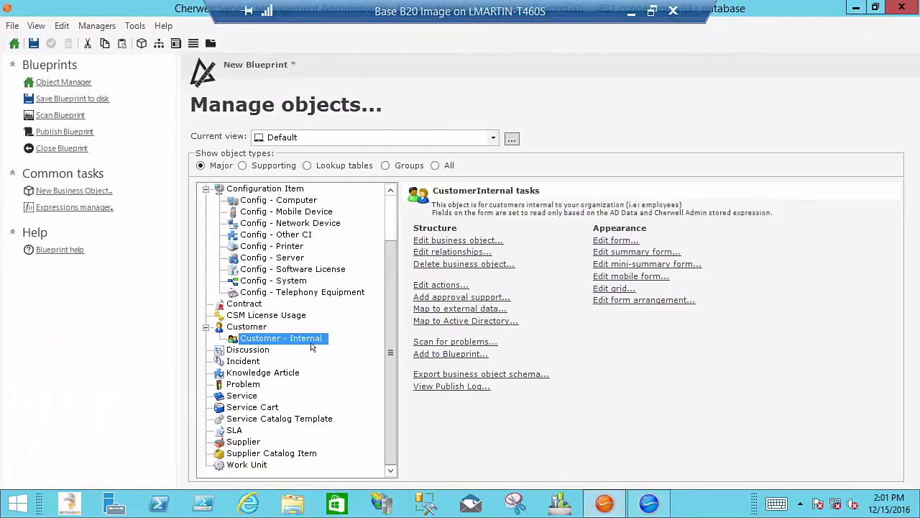
left_click(237, 373)
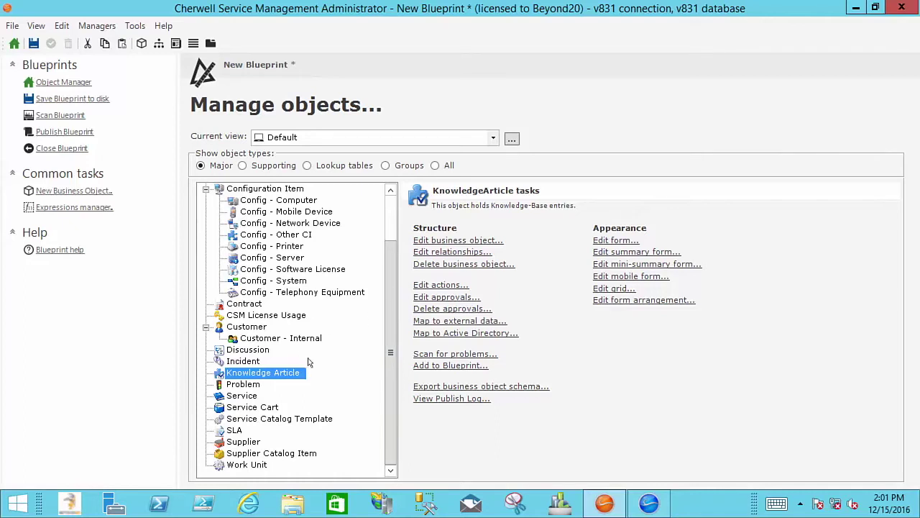
left_click(248, 361)
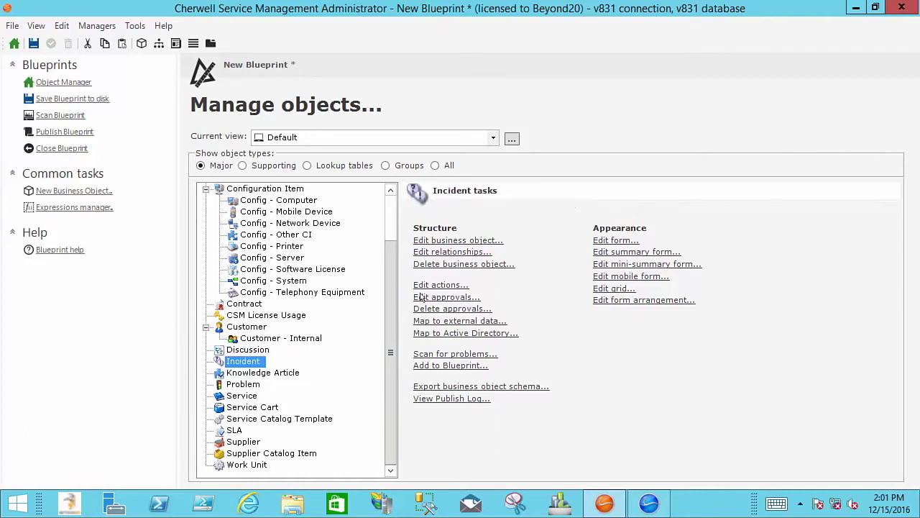
left_click(427, 286)
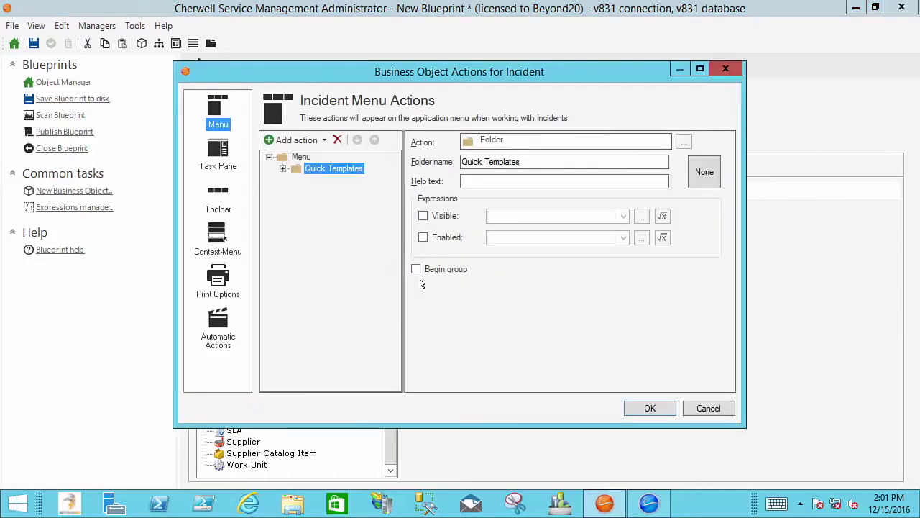
left_click(225, 277)
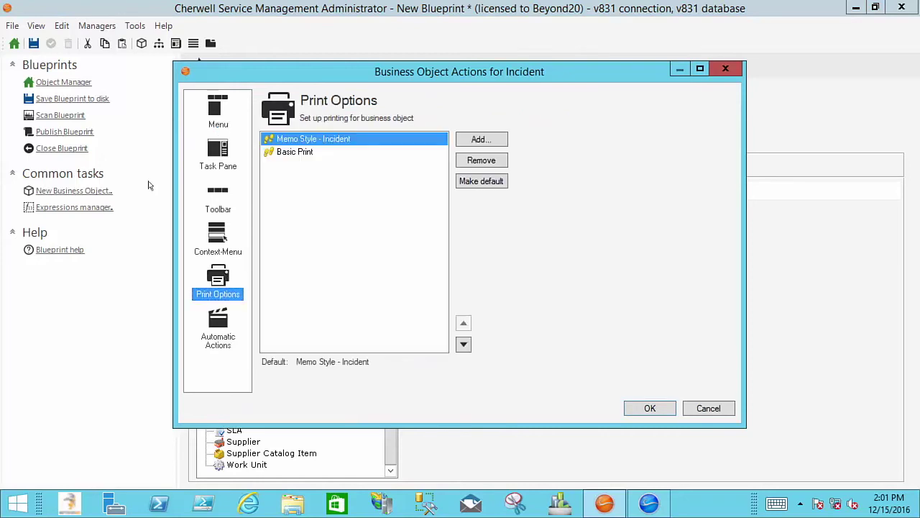
- Review the Incident object's automatic save and state change actions, as well as its task pane actions
left_click(223, 338)
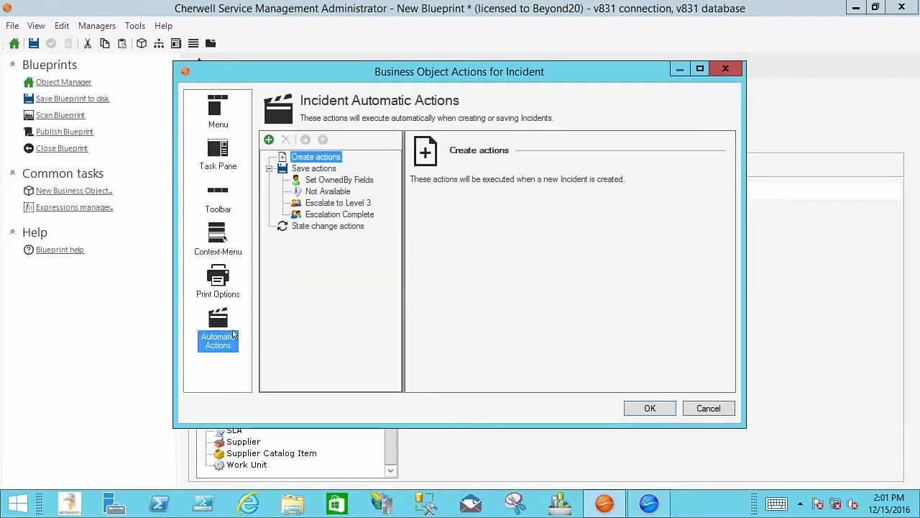
left_click(309, 169)
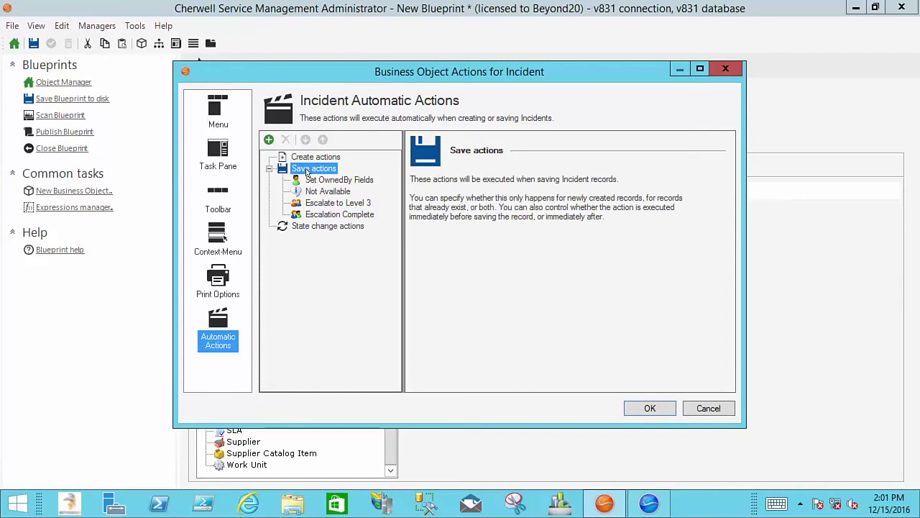
left_click(297, 227)
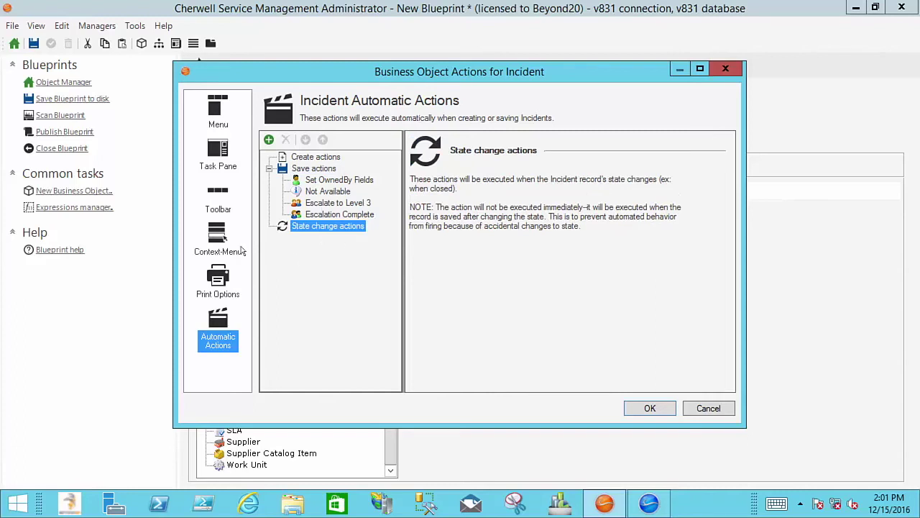
left_click(218, 158)
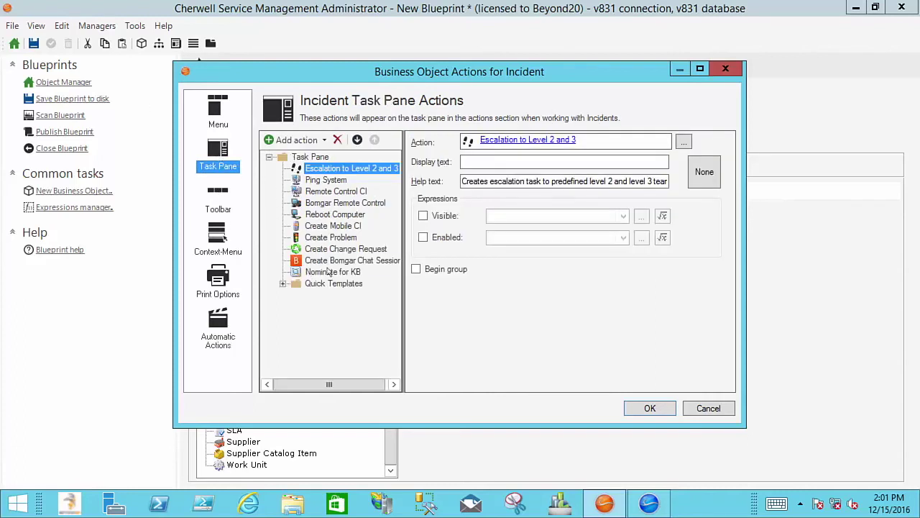
- Review the Incident object's menu actions, including the contents of the Quick Templates folder, and its context-menu actions
left_click(229, 119)
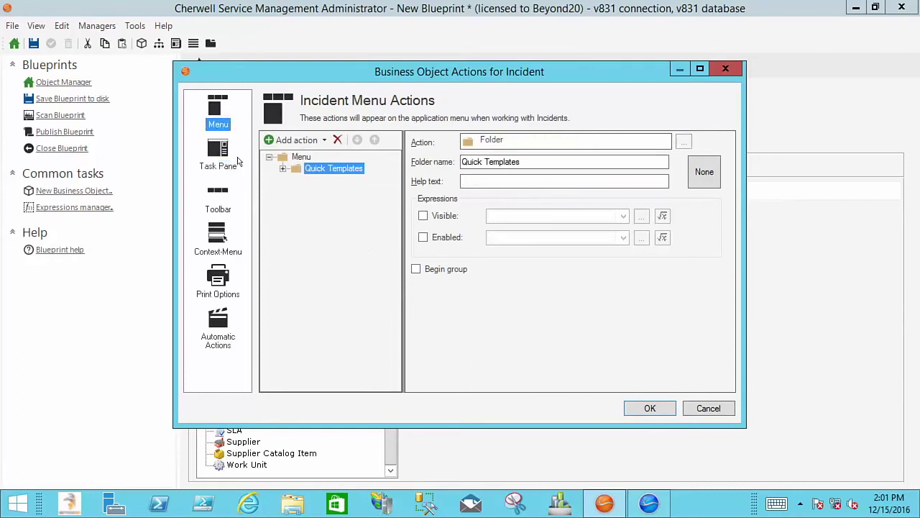
left_click(283, 168)
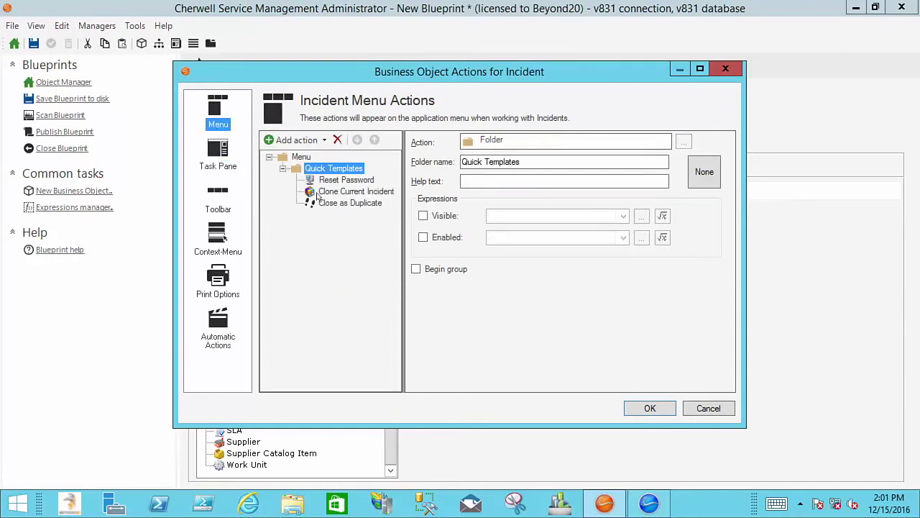
left_click(225, 237)
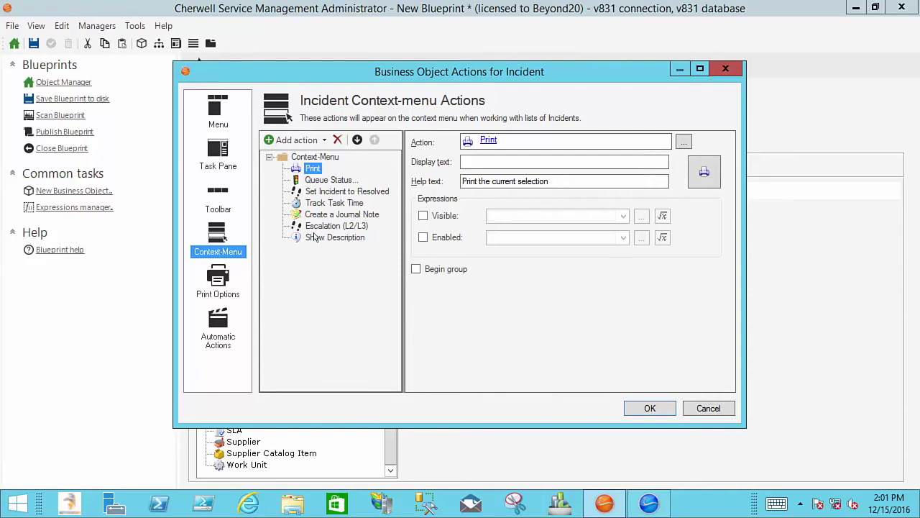
- Look through the Incident object's toolbar, task pane, print and automatic action settings and close them without changes
left_click(229, 198)
left_click(217, 162)
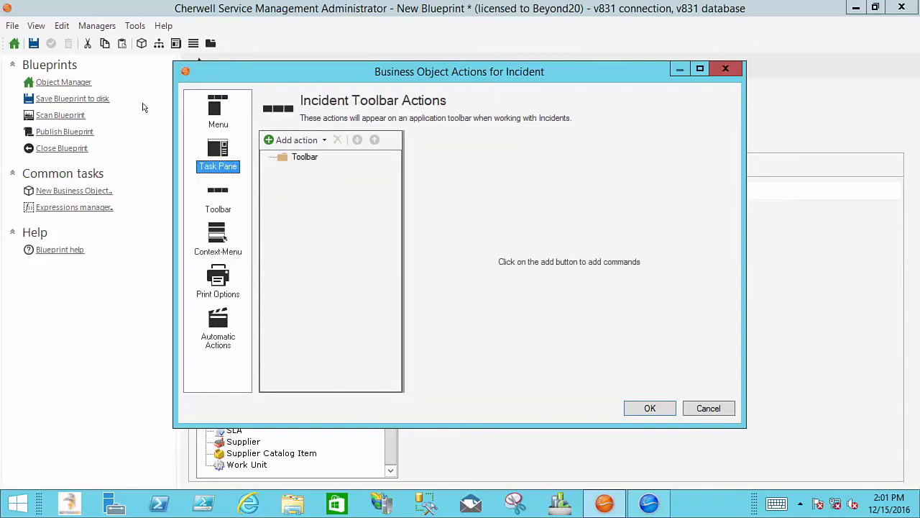
left_click(218, 281)
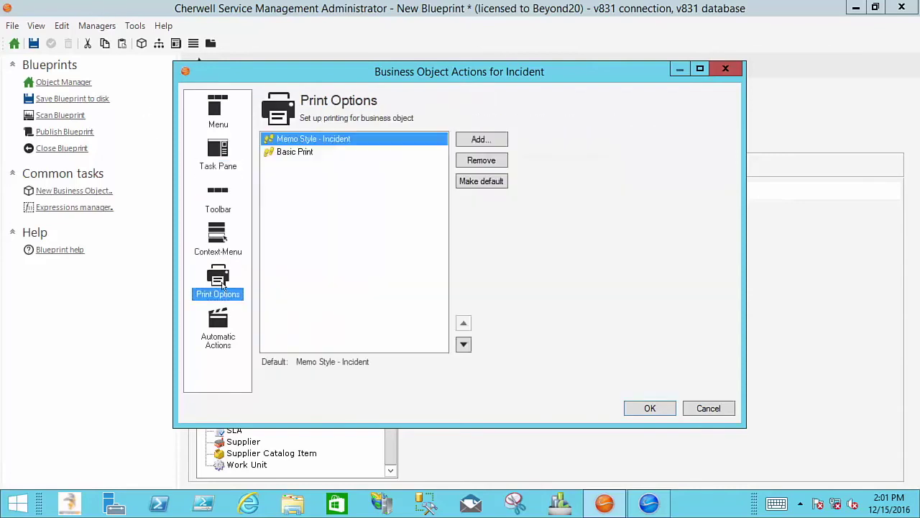
left_click(224, 338)
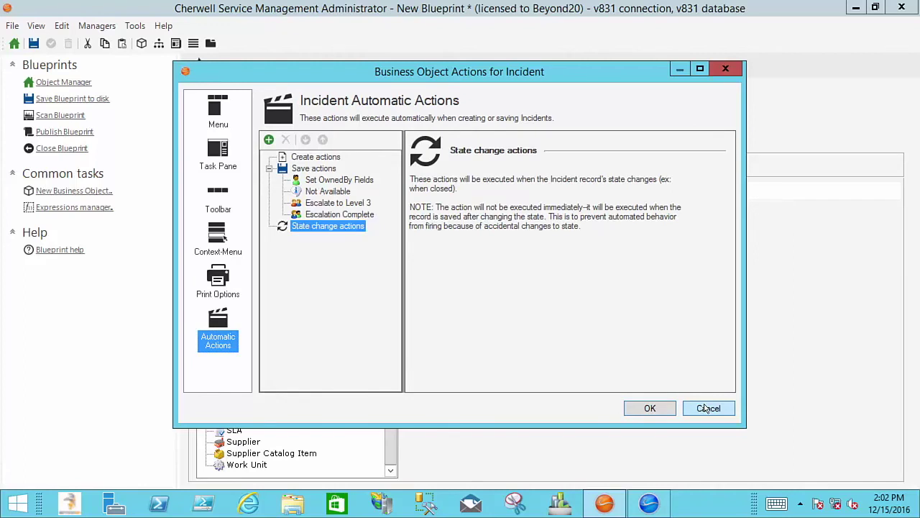
left_click(709, 408)
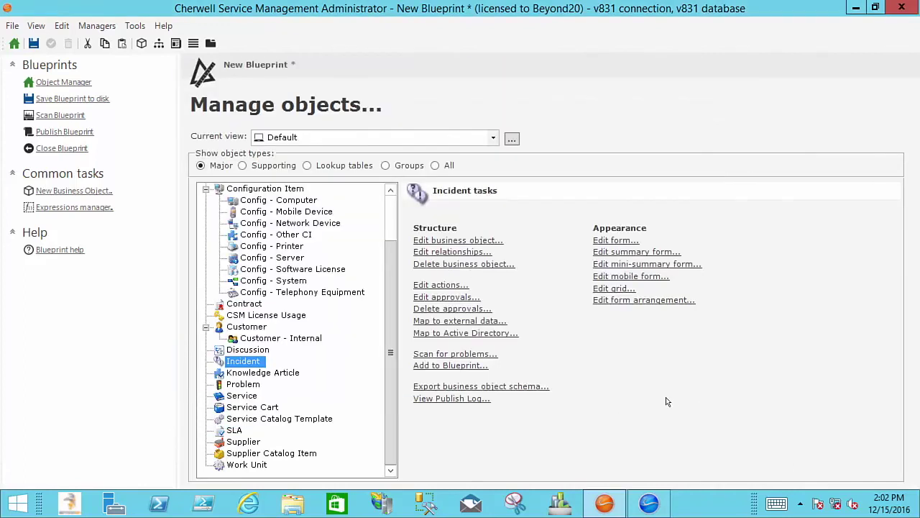